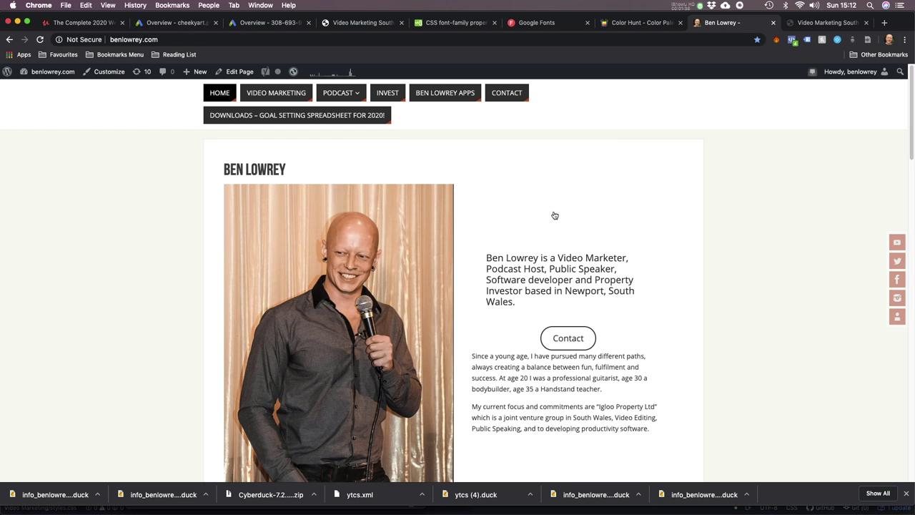
- Scroll through the benlowrey.com page, then drag the Chrome window narrower
scroll(555, 215, down, 10)
scroll(553, 217, down, 20)
scroll(550, 222, up, 20)
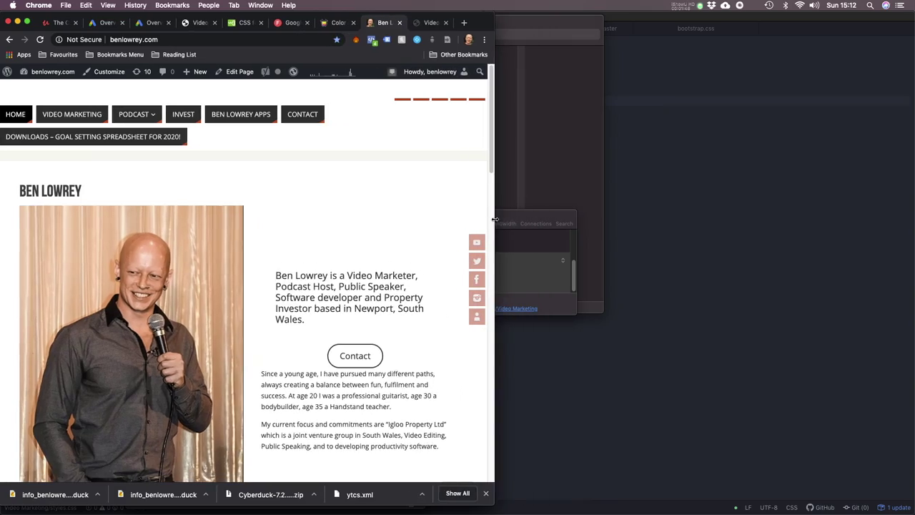
drag(469, 227, 914, 289)
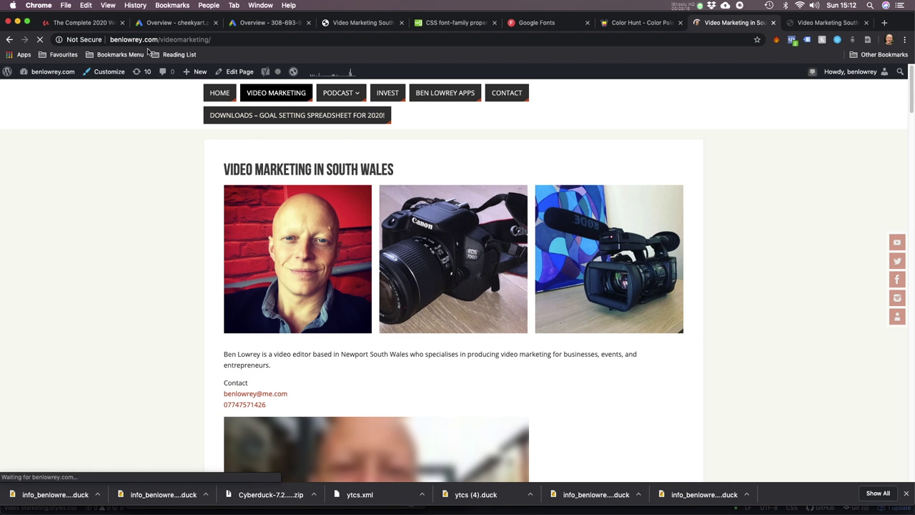
scroll(308, 217, down, 1)
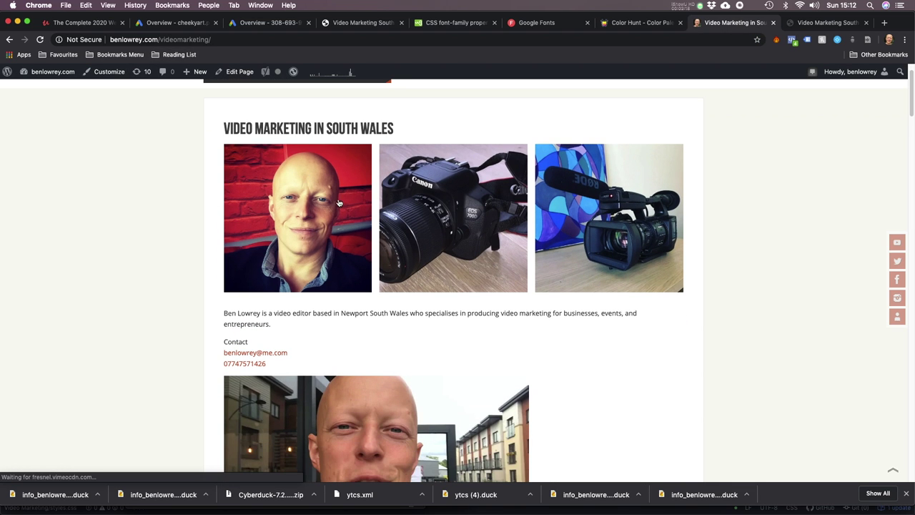
scroll(518, 198, down, 5)
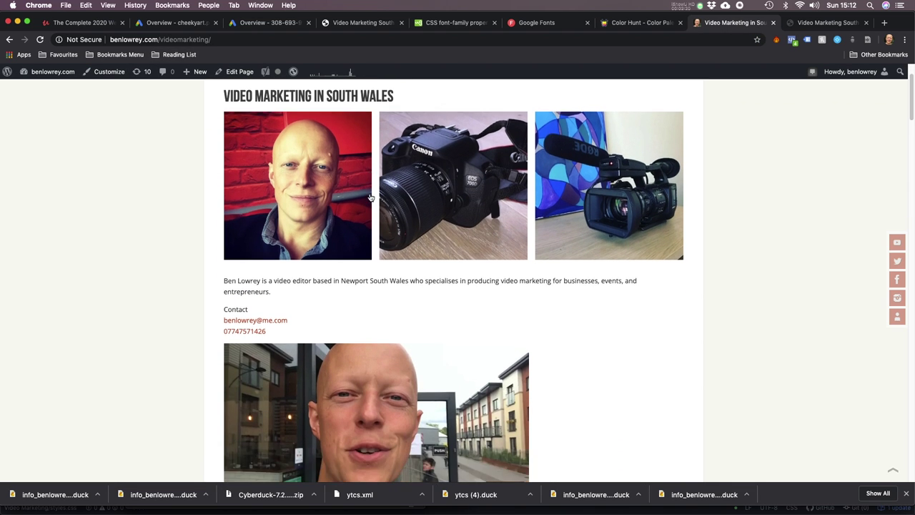
scroll(412, 207, down, 10)
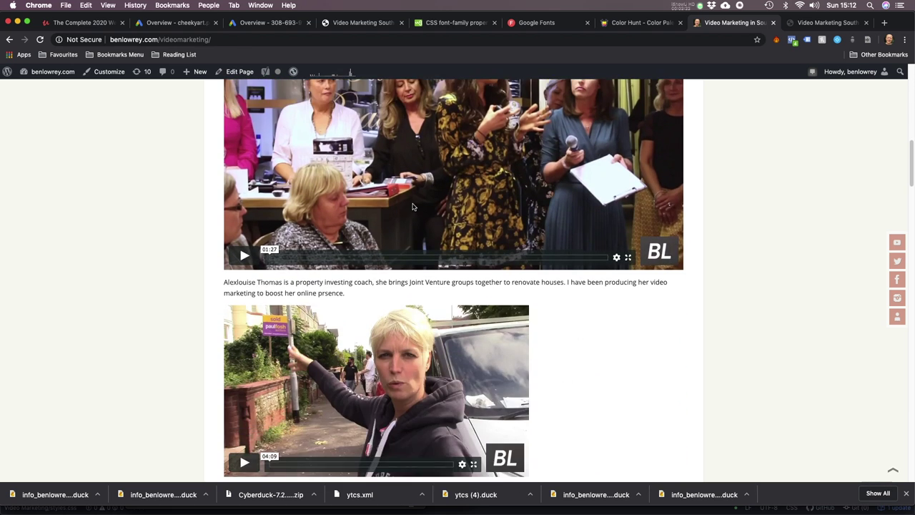
scroll(411, 208, down, 8)
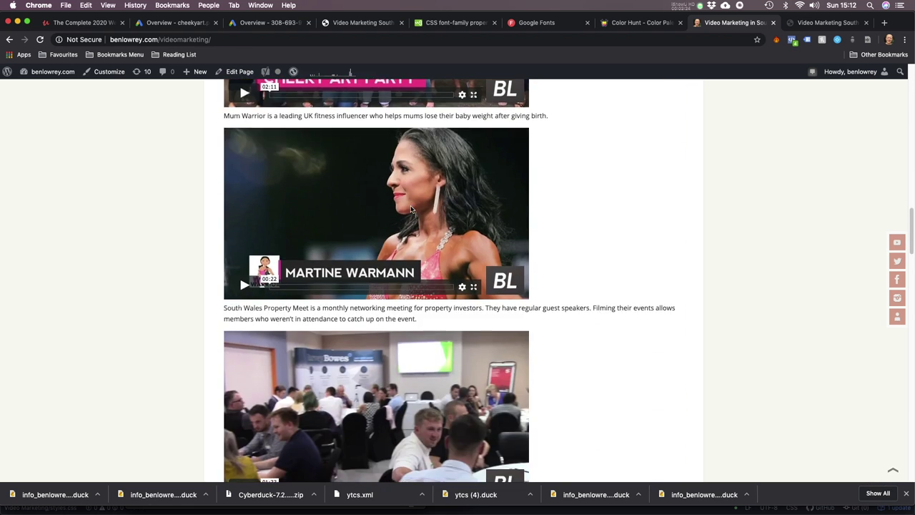
scroll(409, 209, down, 10)
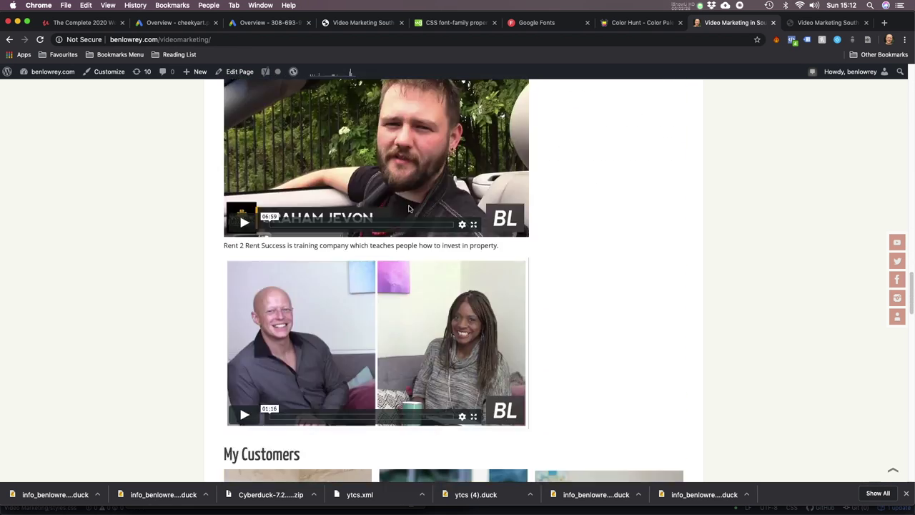
scroll(409, 209, down, 9)
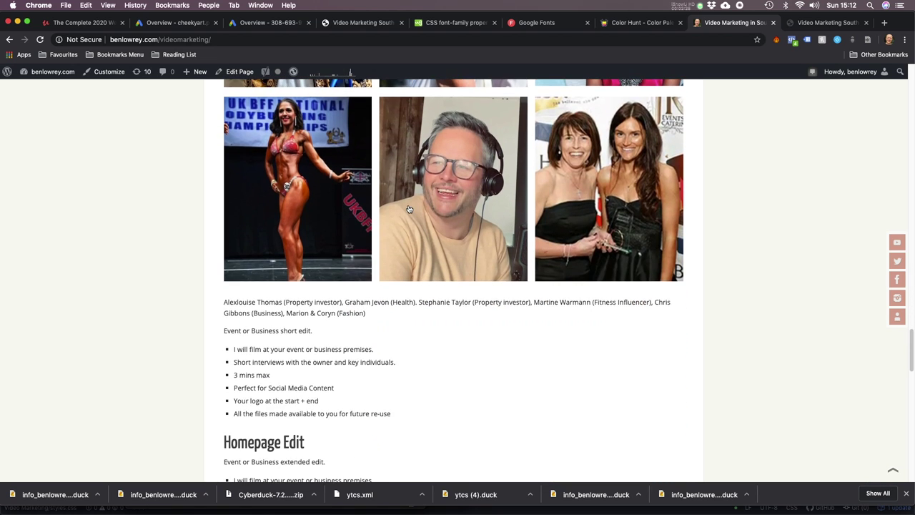
scroll(407, 209, down, 8)
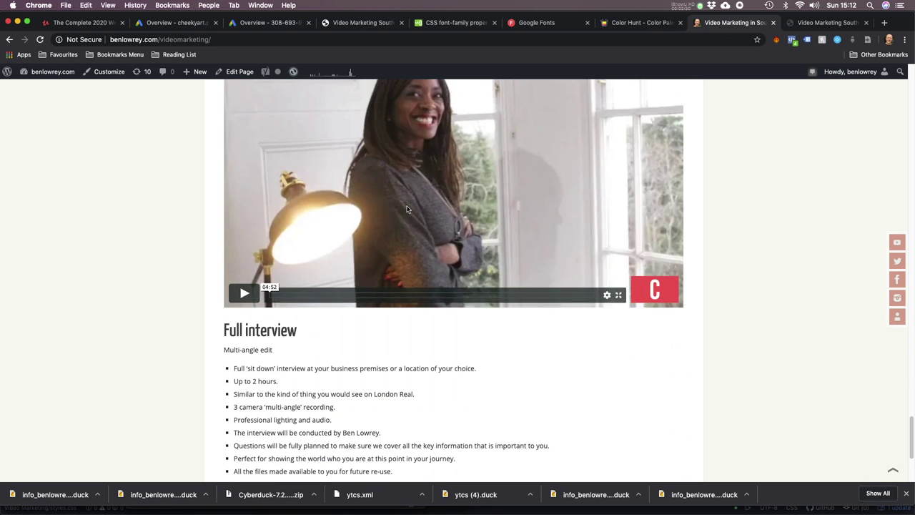
scroll(593, 257, up, 20)
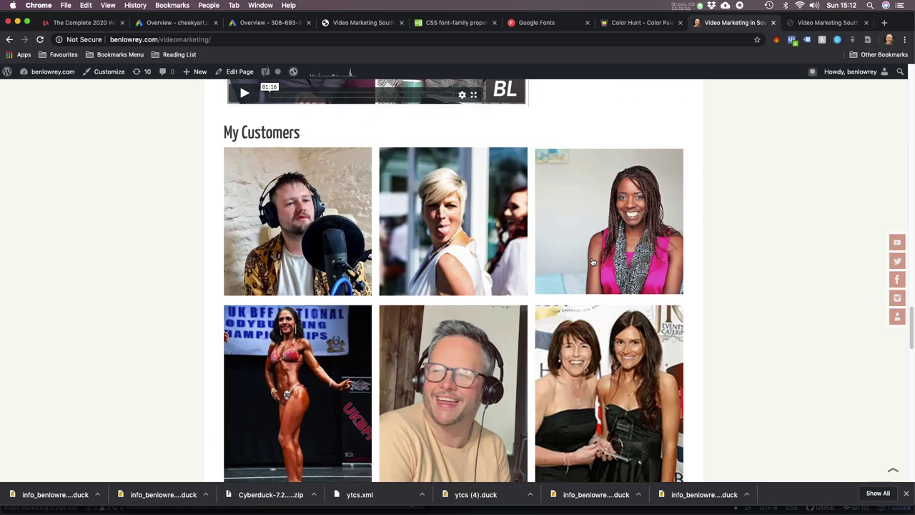
scroll(571, 249, up, 6)
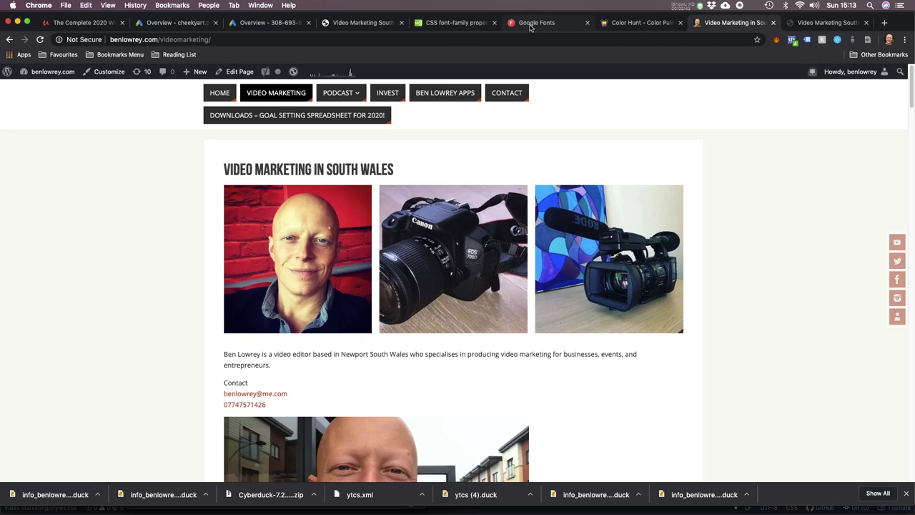
- Check the red banner on benlowrey.com/video at a narrower width, then go to Google Ads Overview
click(533, 23)
click(813, 21)
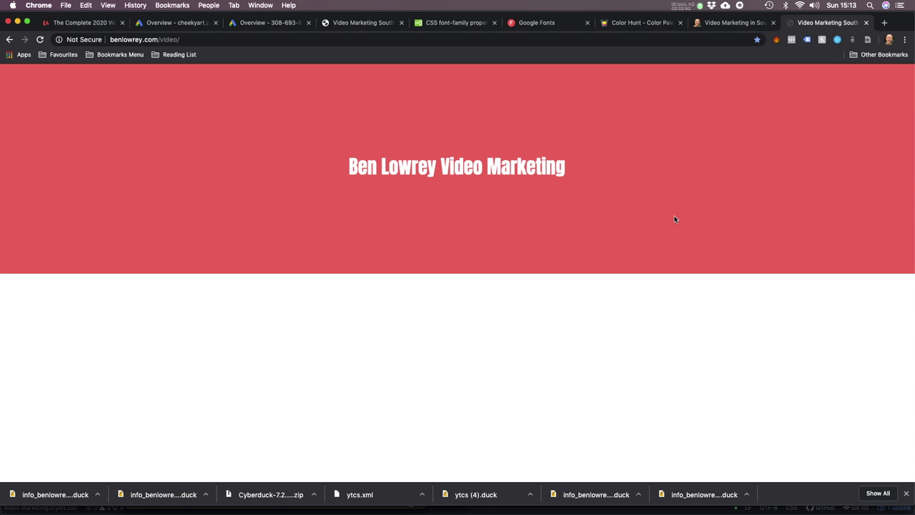
drag(909, 201, 914, 260)
drag(342, 173, 619, 172)
click(616, 170)
click(271, 24)
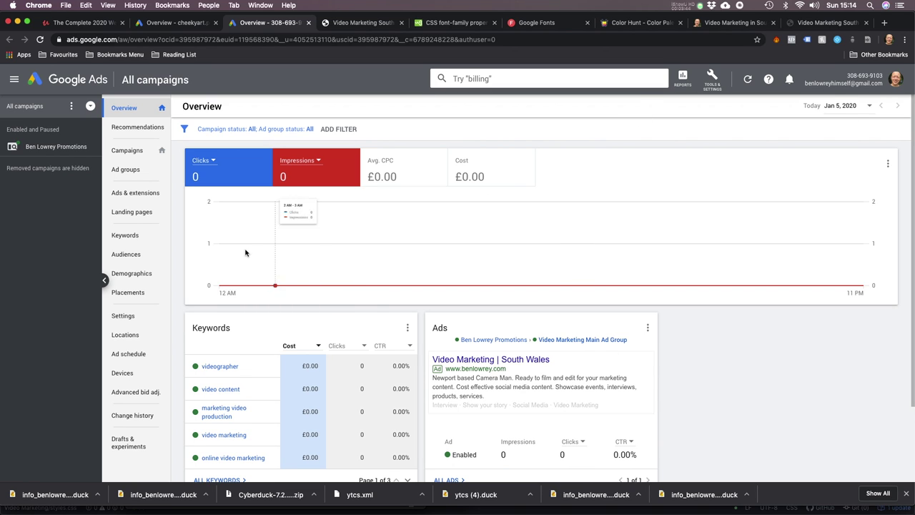
- Show the Campaigns list with the single £5.00/day Search campaign
click(141, 160)
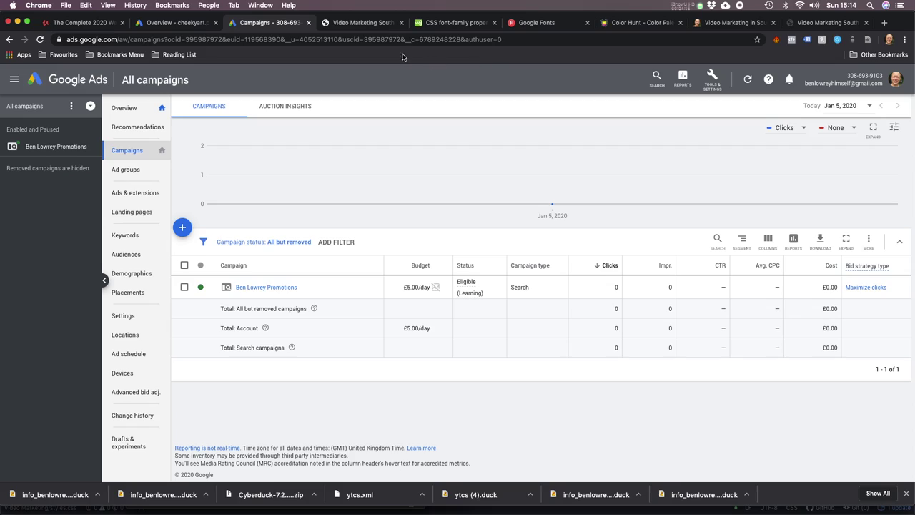
- Bring Atom forward and open index.html, selecting its full title-section markup
click(520, 23)
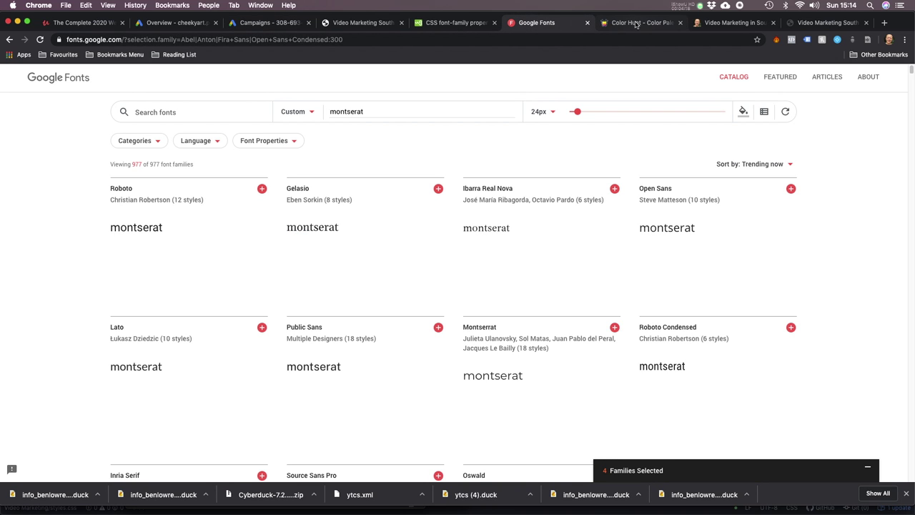
mouse_move(259, 513)
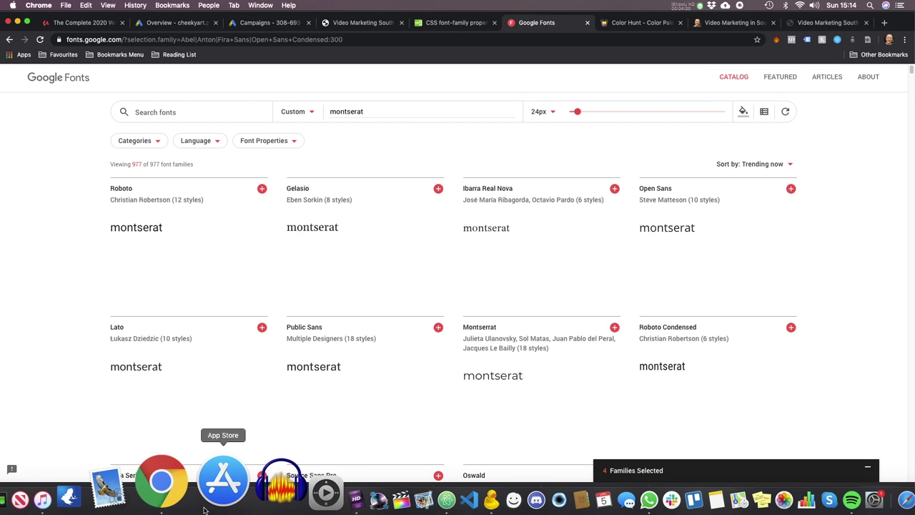
click(374, 497)
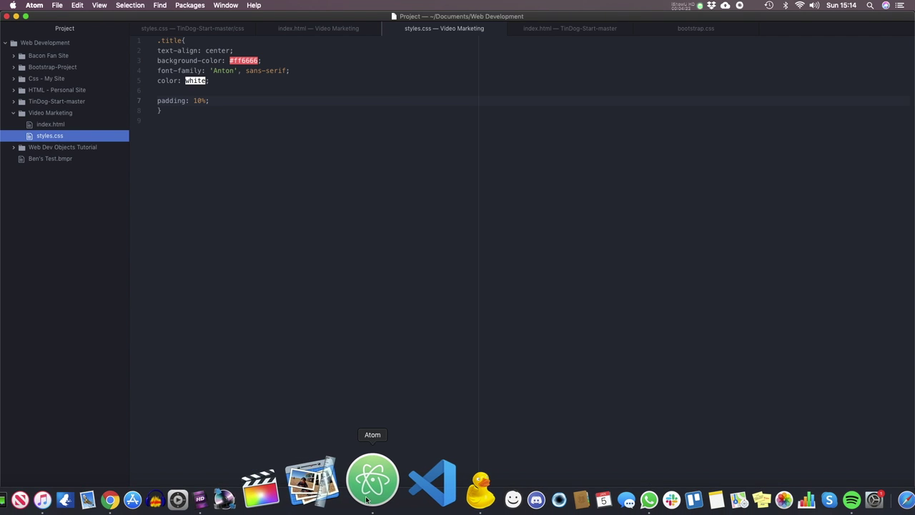
click(61, 125)
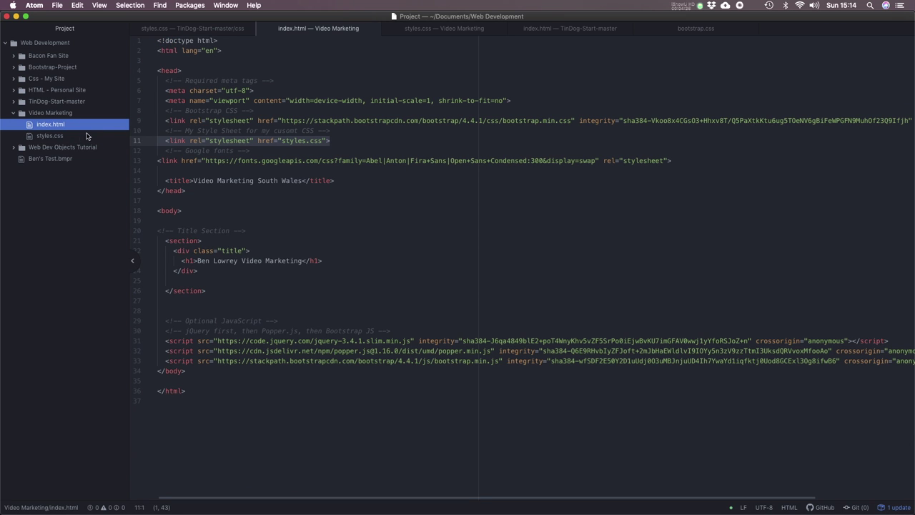
drag(159, 405, 141, 37)
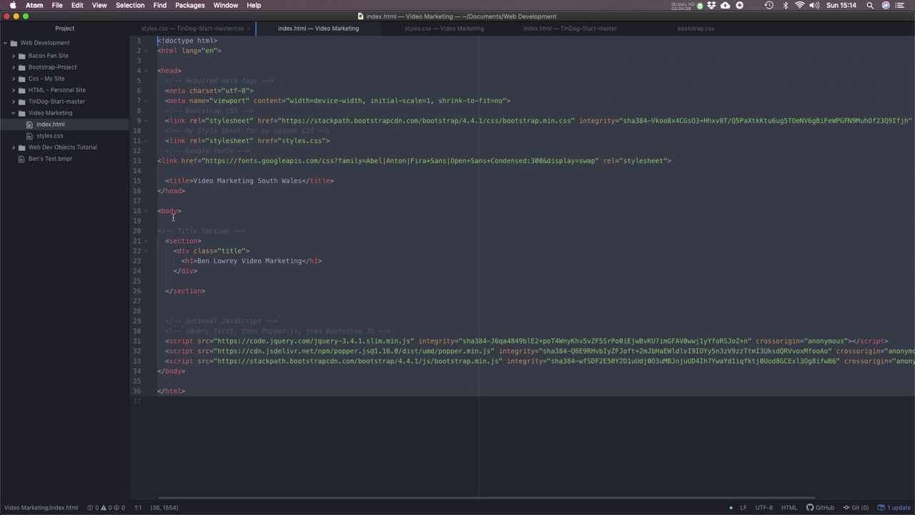
drag(234, 392, 109, 20)
click(204, 369)
- Compare styles.css with index.html, selecting every line of index.html before returning to styles.css
click(68, 136)
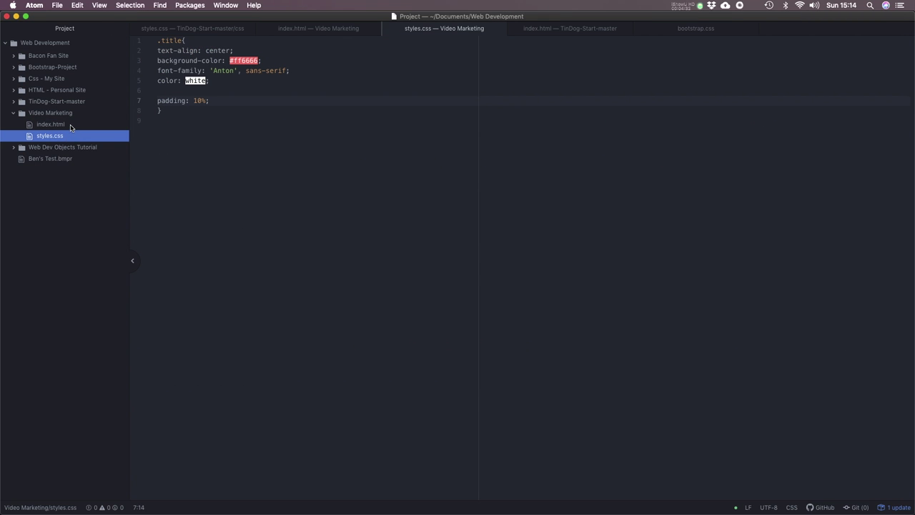
click(72, 124)
drag(214, 421, 141, 33)
click(98, 137)
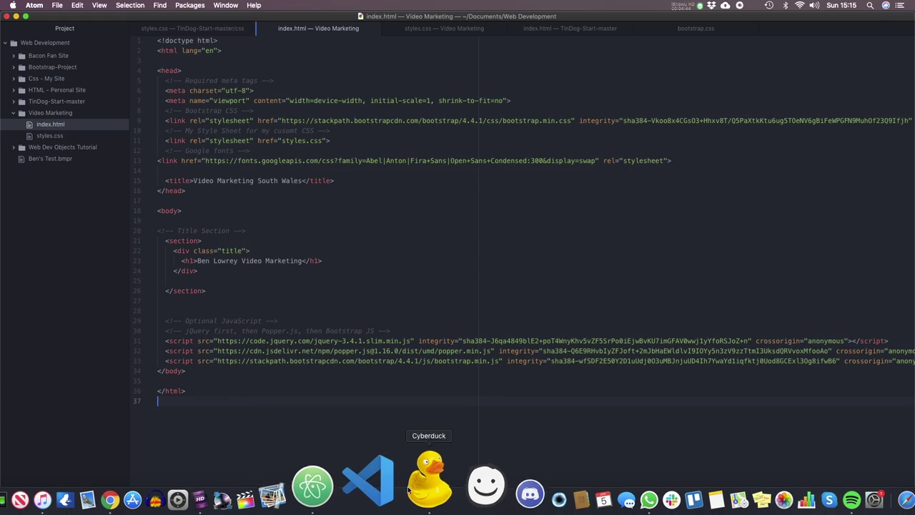
- Confirm index.html and styles.css in Cyberduck's FTP listing, then reload benlowrey.com/video in Chrome
click(412, 489)
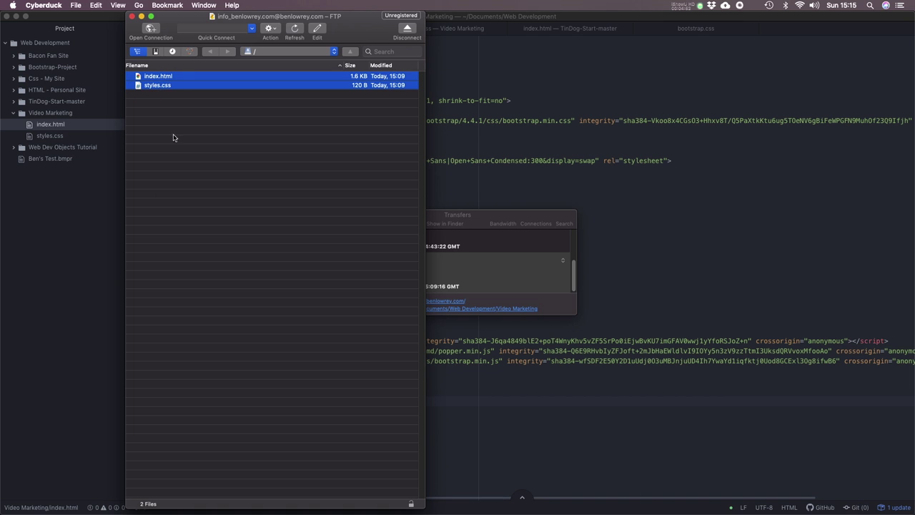
mouse_move(158, 513)
click(188, 483)
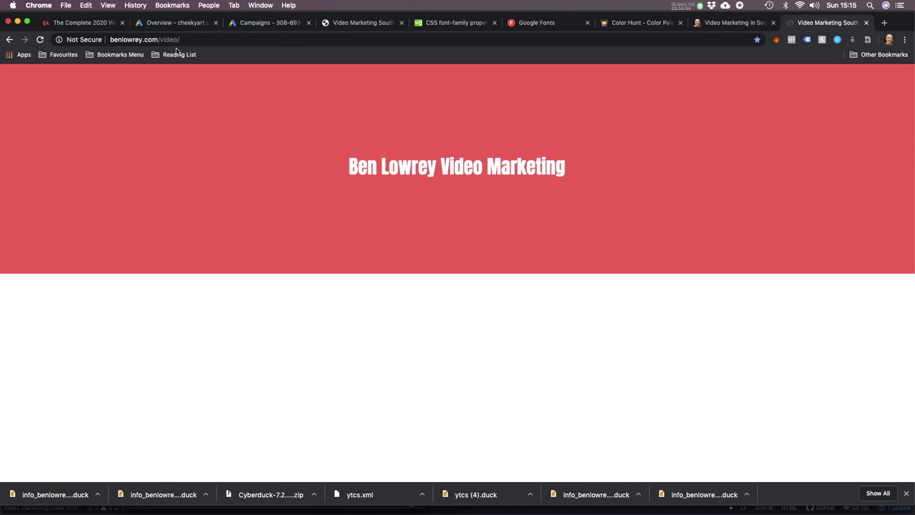
click(40, 39)
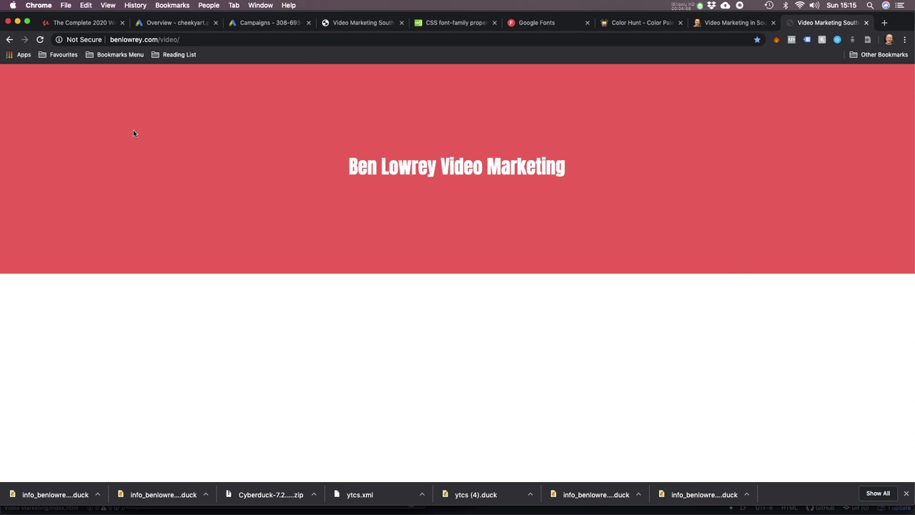